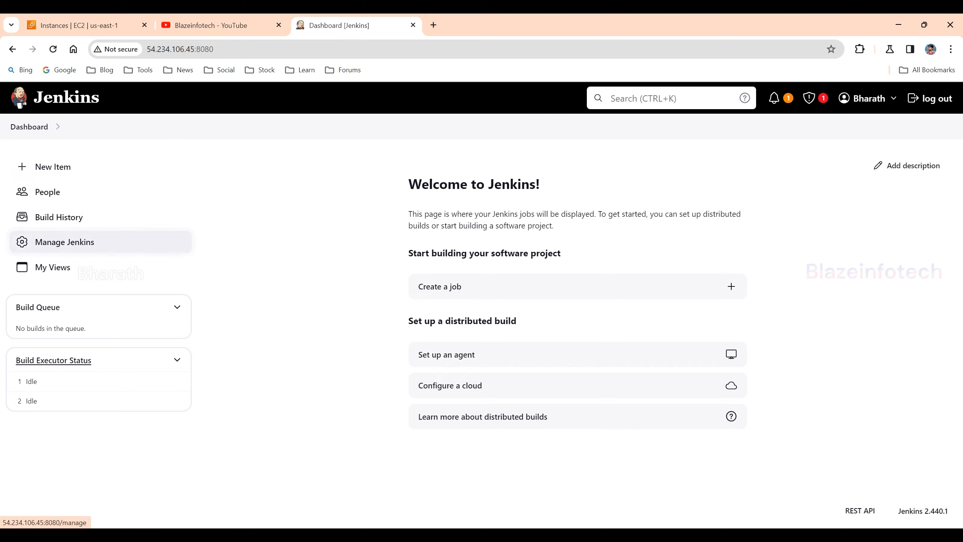
# Open the Manage Jenkins page, and check the tutorial instance's monitoring graphs in the AWS EC2 console after refreshing them.
pyautogui.click(64, 242)
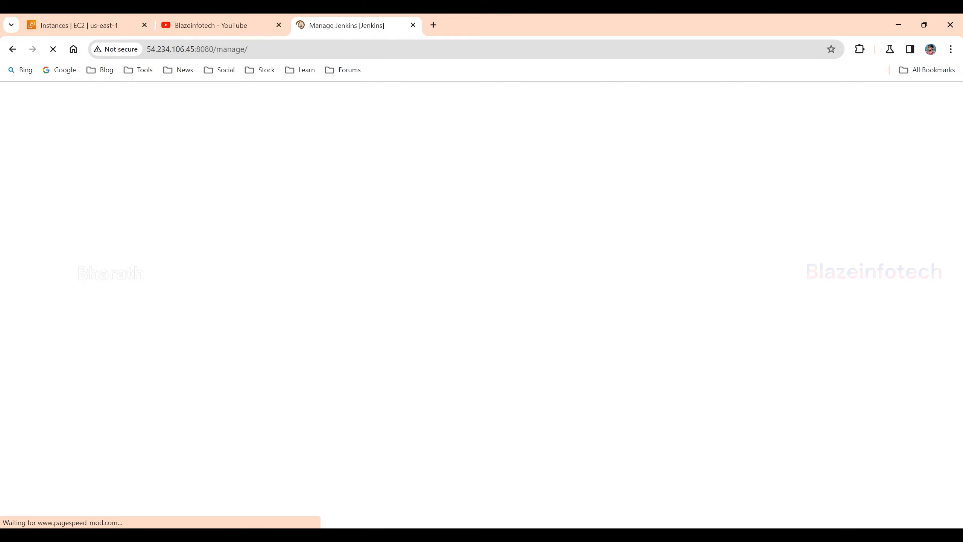
pyautogui.click(88, 26)
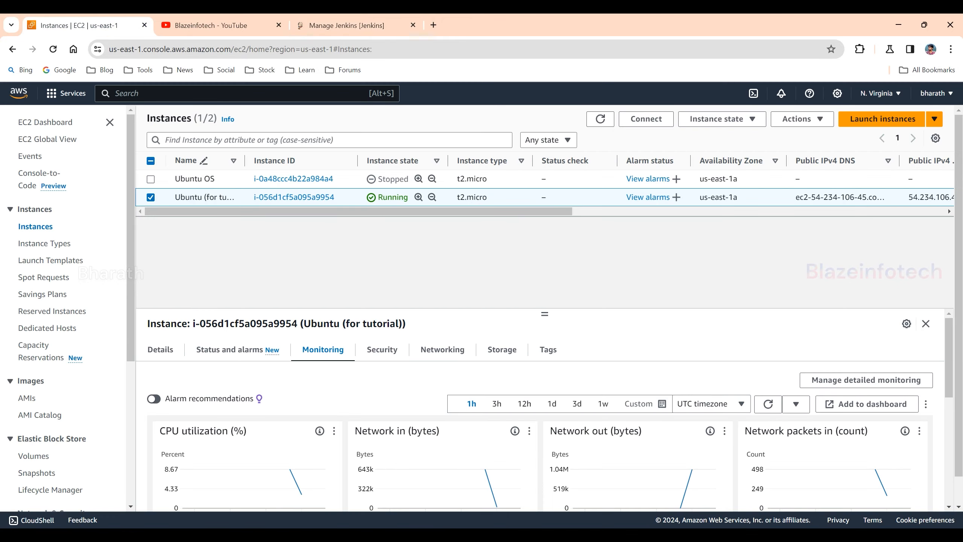
pyautogui.click(768, 404)
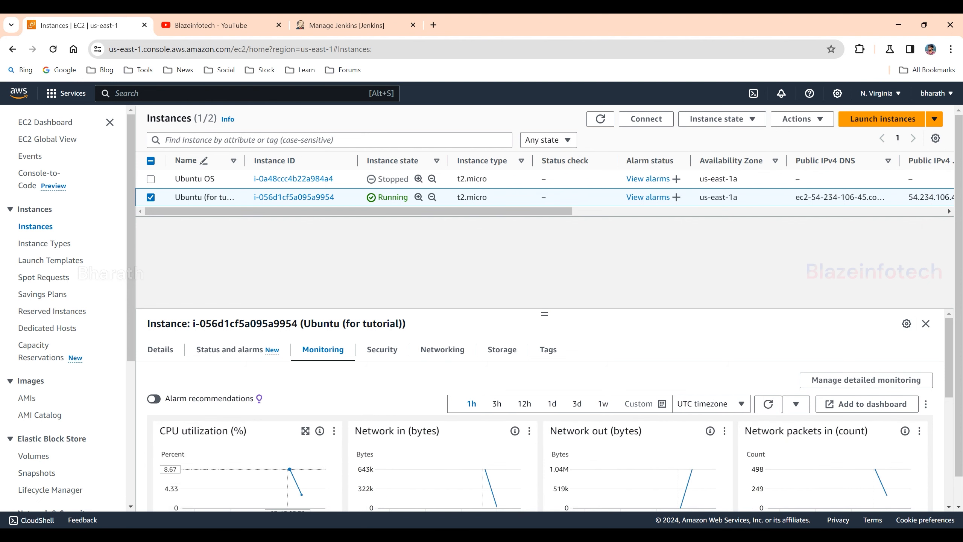
pyautogui.scroll(-2, 545, 417)
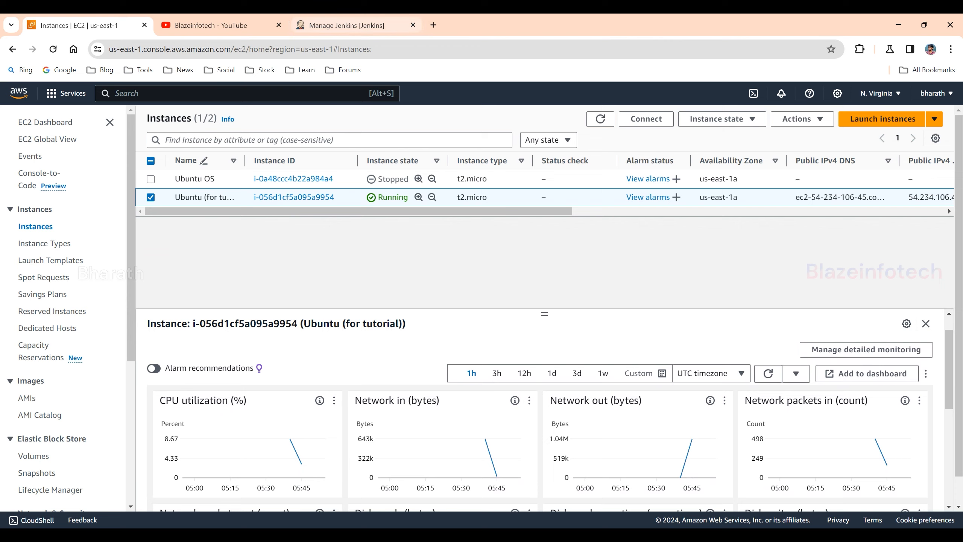
# Return to Jenkins and open the Tools configuration page from Manage Jenkins.
pyautogui.click(346, 25)
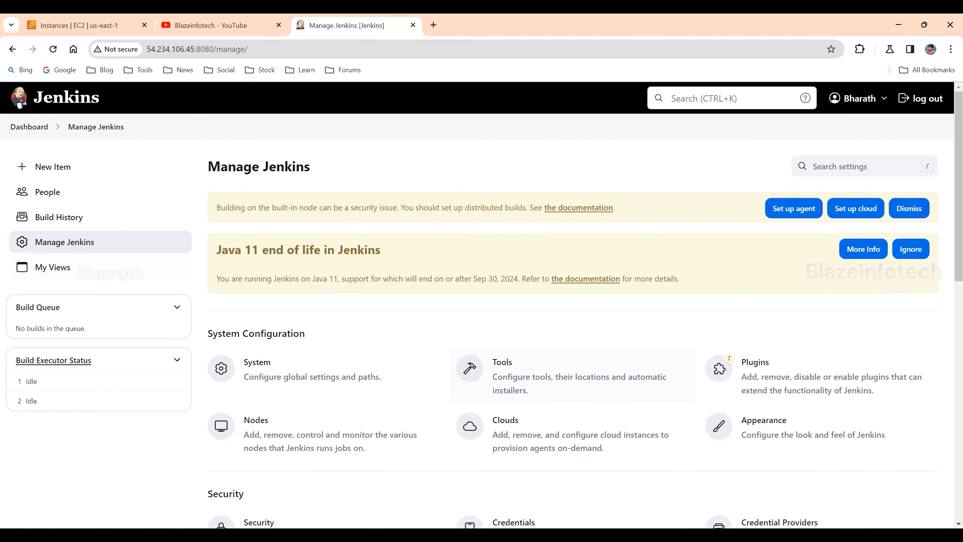
pyautogui.click(569, 375)
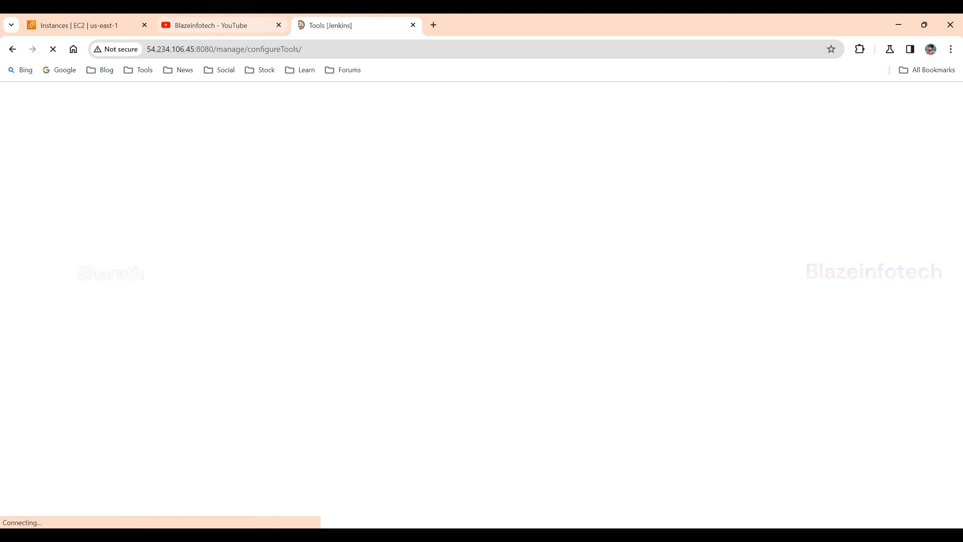
pyautogui.hotkey('ctrl', '1')
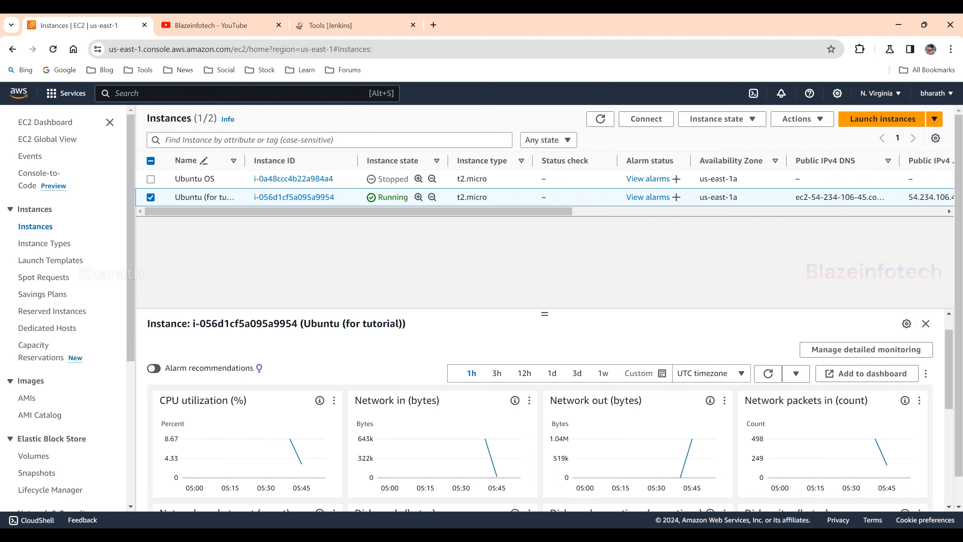
pyautogui.hotkey('ctrl', '3')
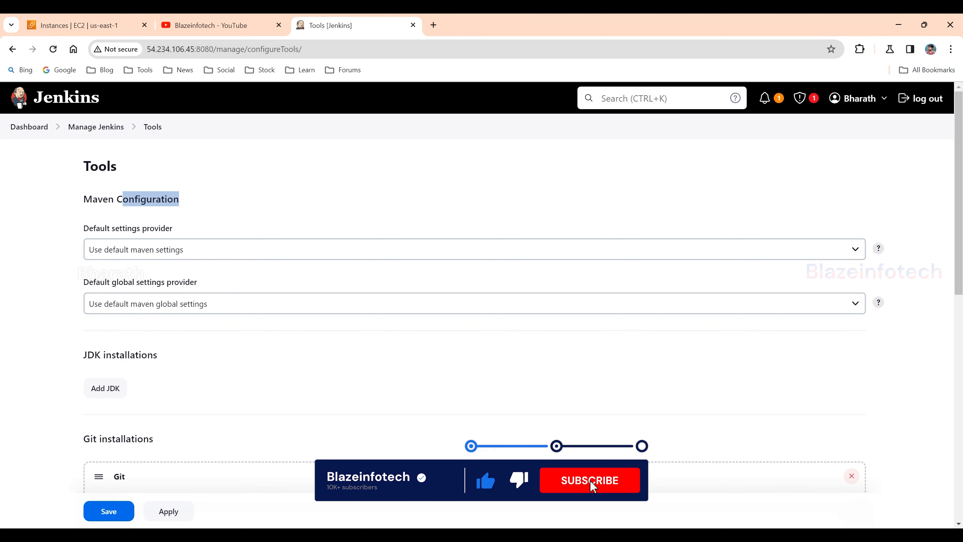
# Add a JDK installation named JavaJDK11, checking the Java version in the MobaXterm terminal while naming it.
pyautogui.scroll(-3, 482, 304)
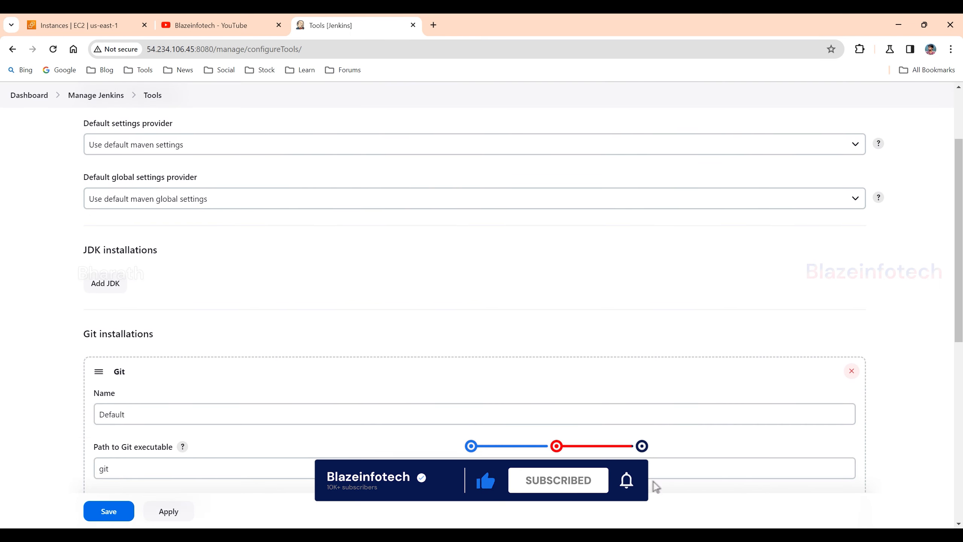
pyautogui.click(106, 284)
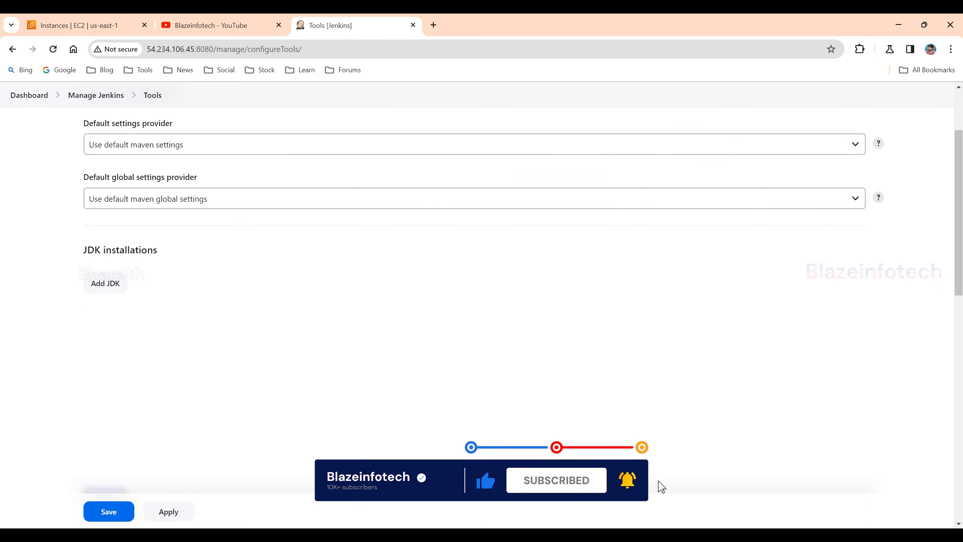
pyautogui.scroll(-2, 482, 304)
pyautogui.click(99, 291)
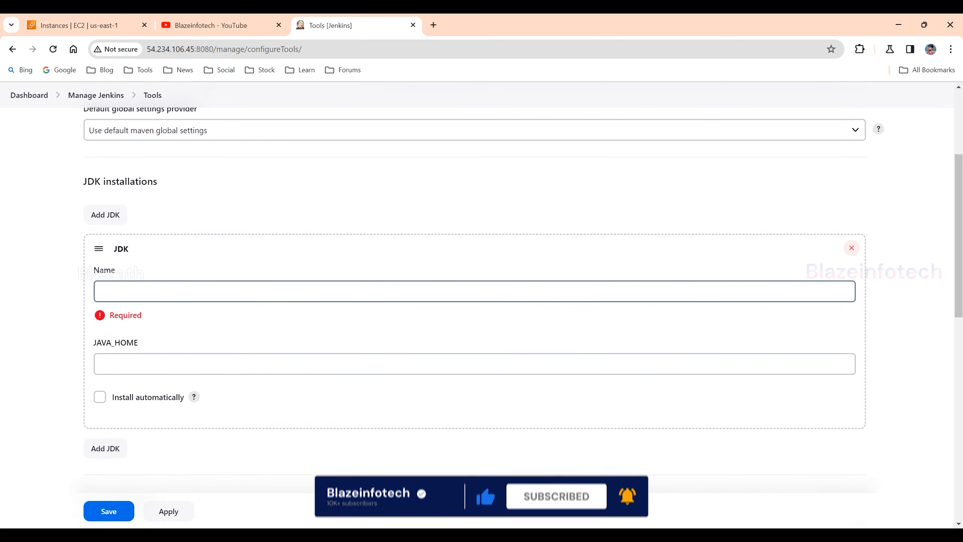
pyautogui.write('Java')
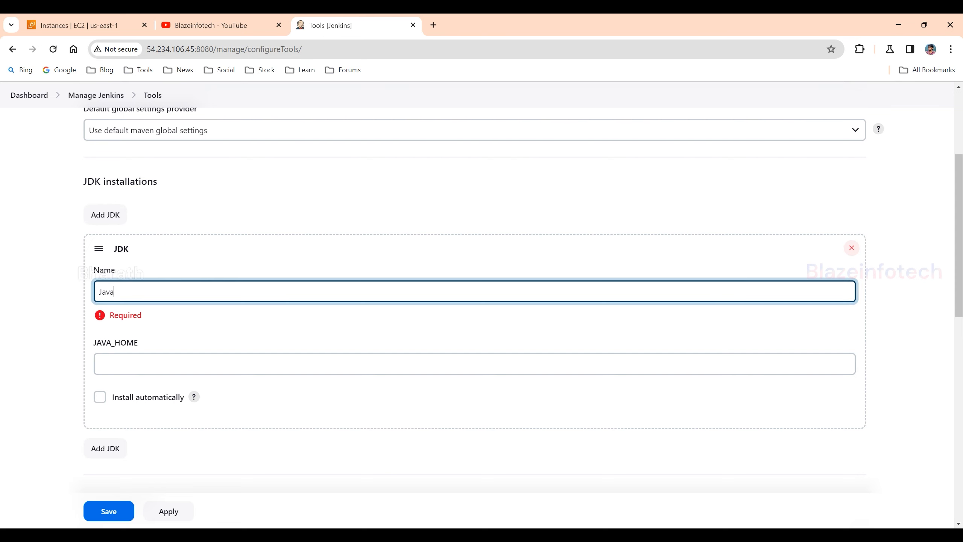
pyautogui.hotkey('alt', 'Tab')
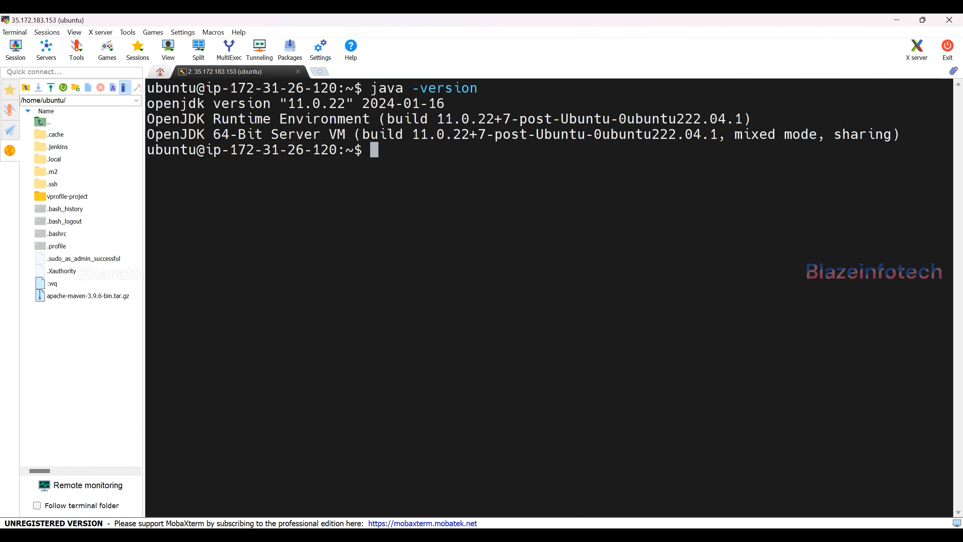
pyautogui.moveTo(288, 104); pyautogui.dragTo(346, 103)
pyautogui.hotkey('alt', 'Tab')
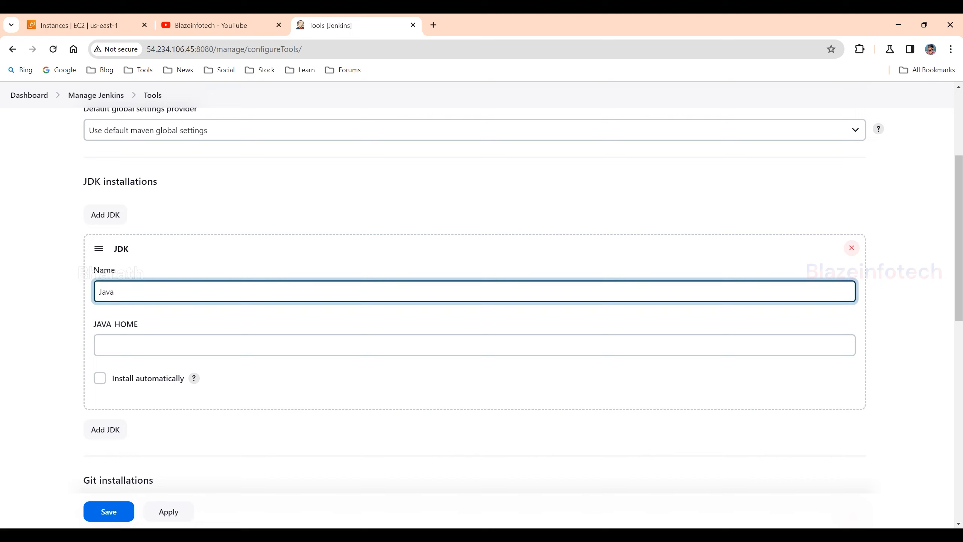
pyautogui.write('JDK11')
pyautogui.click(100, 346)
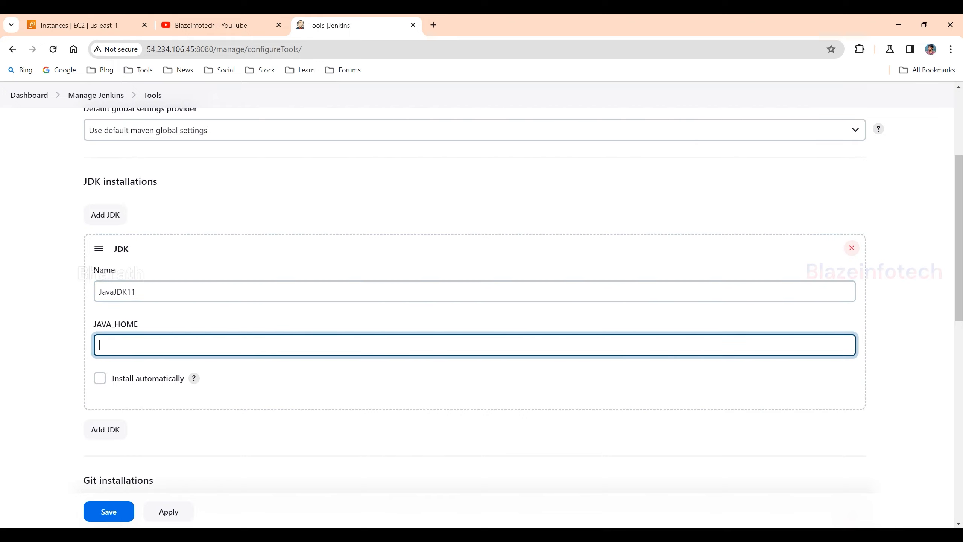
pyautogui.moveTo(569, 537)
pyautogui.click(100, 378)
pyautogui.click(146, 346)
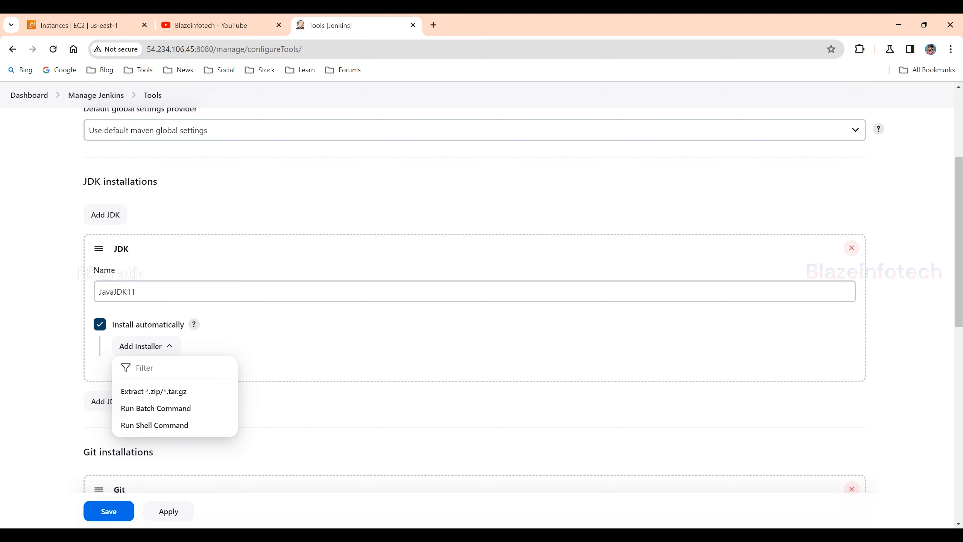
pyautogui.hotkey('alt', 'Tab')
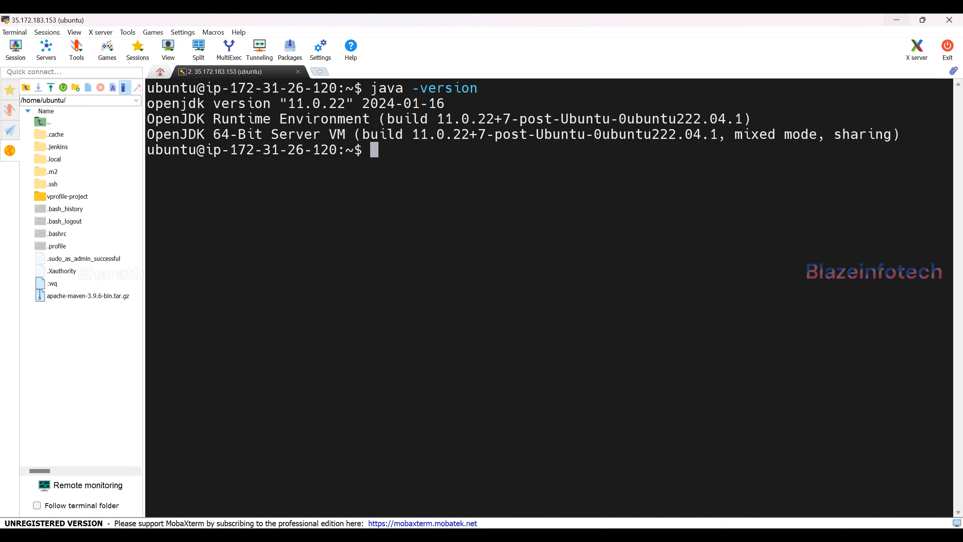
pyautogui.hotkey('alt', 'Tab')
pyautogui.click(99, 324)
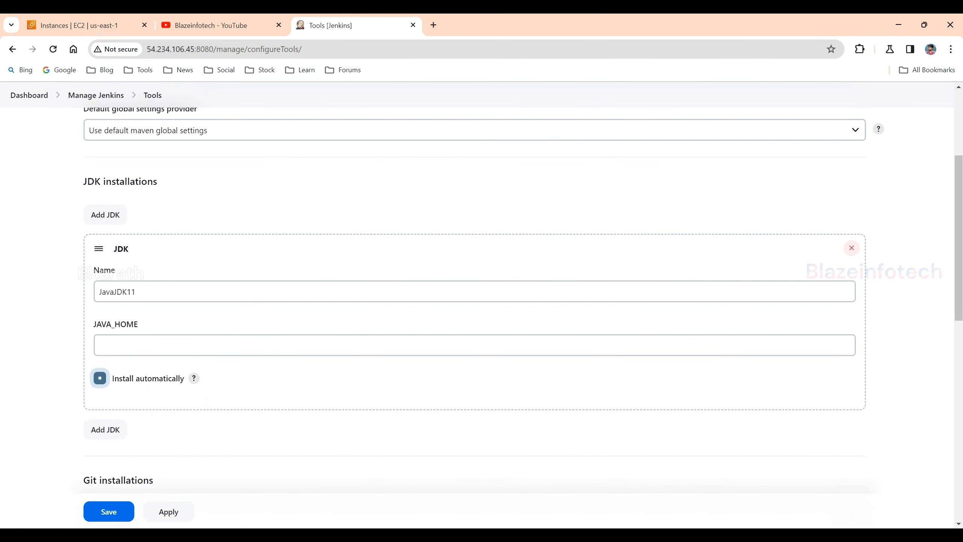
# In the MobaXterm terminal, compose the path /usr/lib/jvm/java-1.11.0-openjdk-amd64 at the prompt, using the listed JVM folders.
pyautogui.click(265, 345)
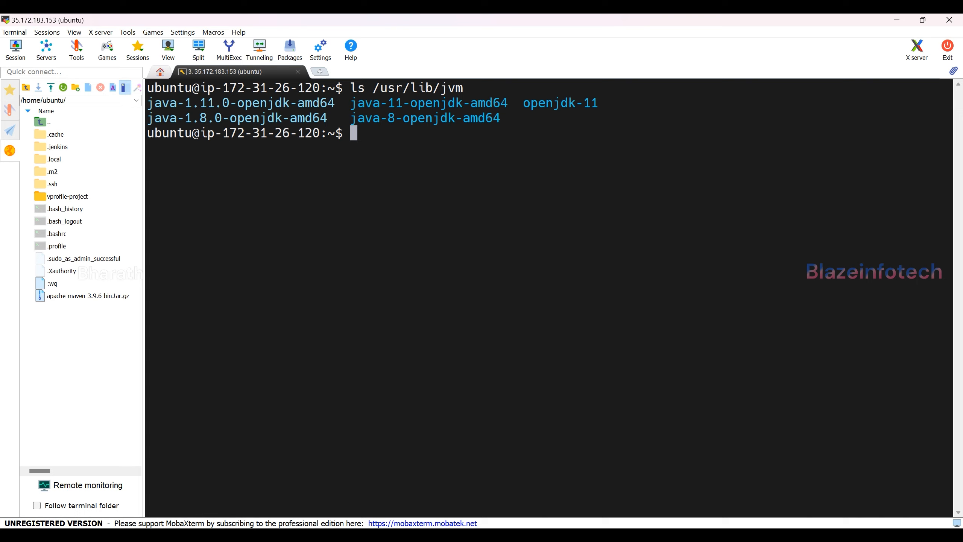
pyautogui.moveTo(349, 87); pyautogui.dragTo(493, 88)
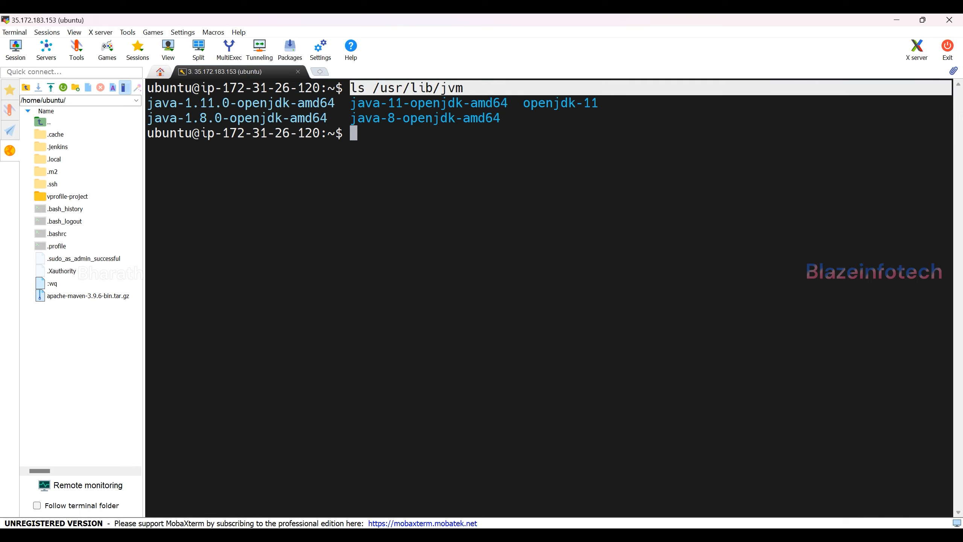
pyautogui.moveTo(335, 102); pyautogui.dragTo(154, 103)
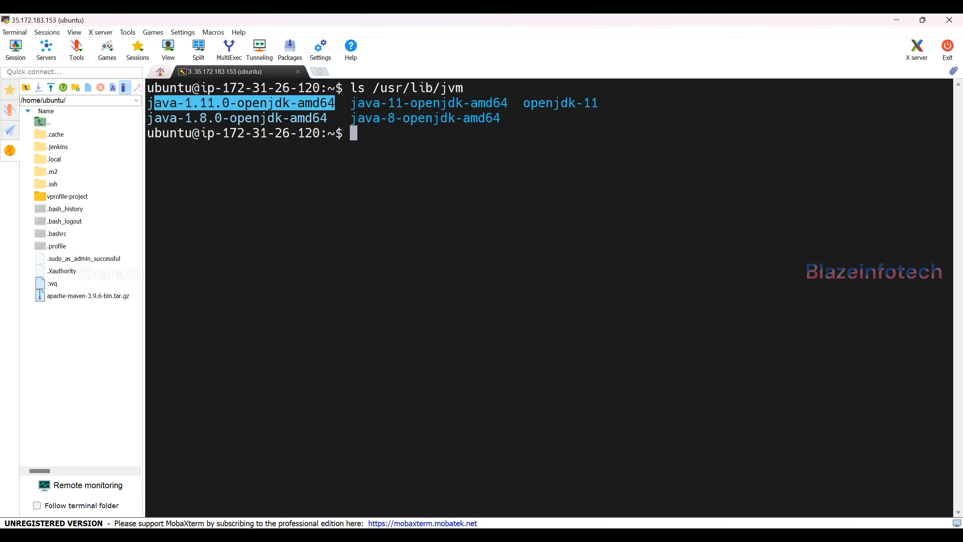
pyautogui.moveTo(335, 118); pyautogui.dragTo(147, 118)
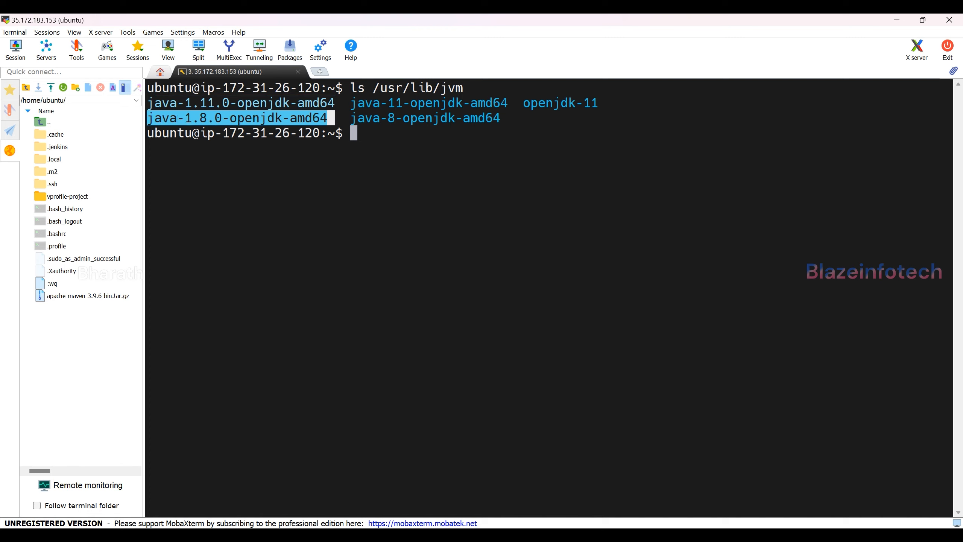
pyautogui.write('/usr/lib')
pyautogui.press('Tab')
pyautogui.press('Tab')
pyautogui.write('/jvm/java-1.11')
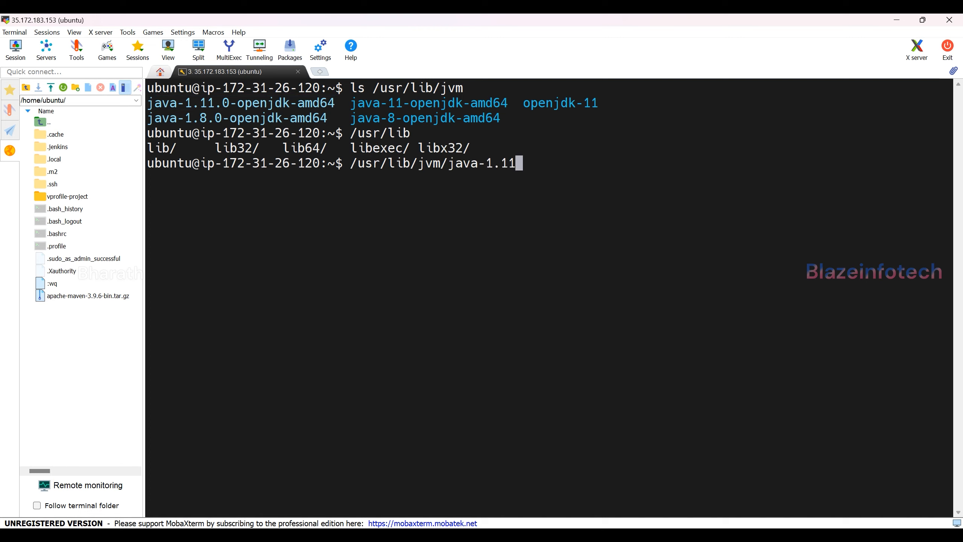
pyautogui.write('.0-openjdk-amd64')
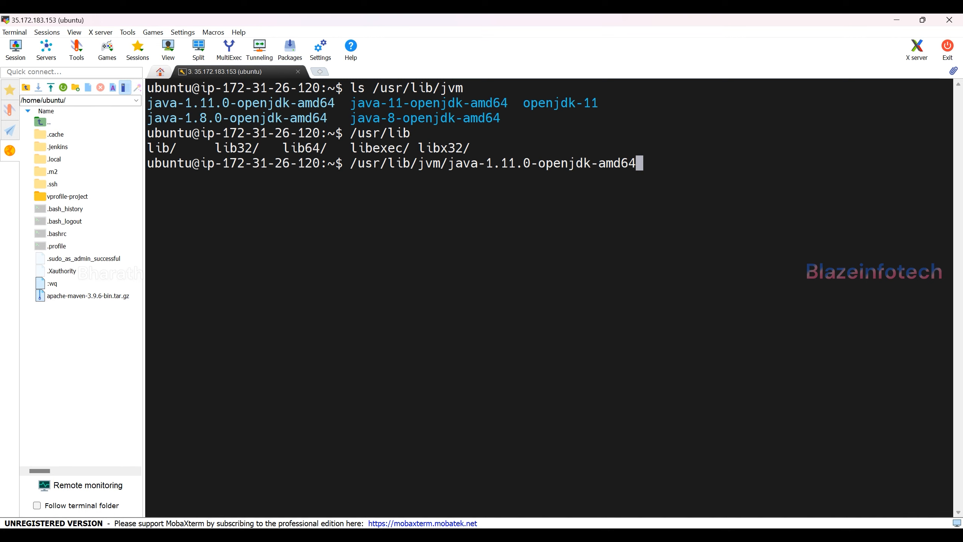
# Copy the path /usr/lib/jvm/java-1.11.0-openjdk-amd64 from the terminal into the JAVA_HOME of JavaJDK11 in Jenkins.
pyautogui.moveTo(351, 164); pyautogui.dragTo(637, 163)
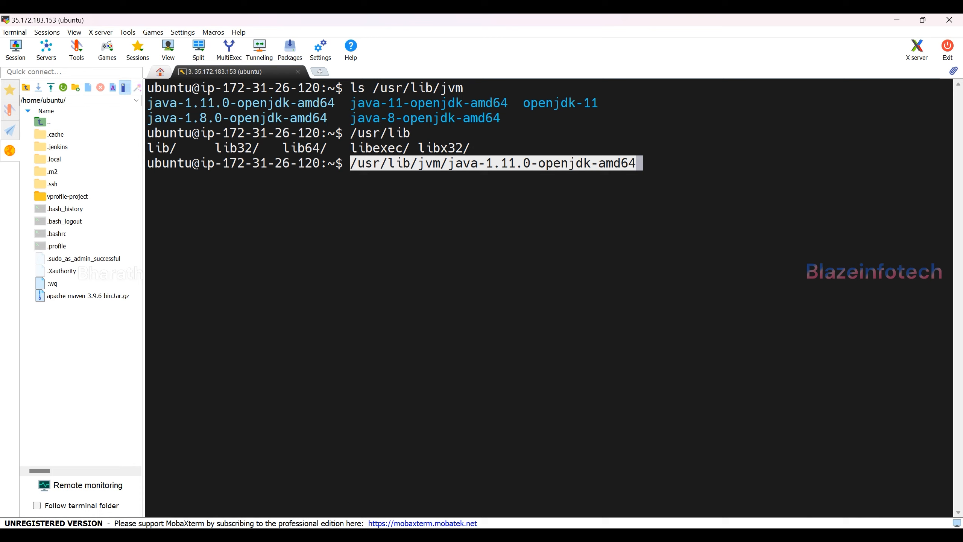
pyautogui.rightClick(450, 167)
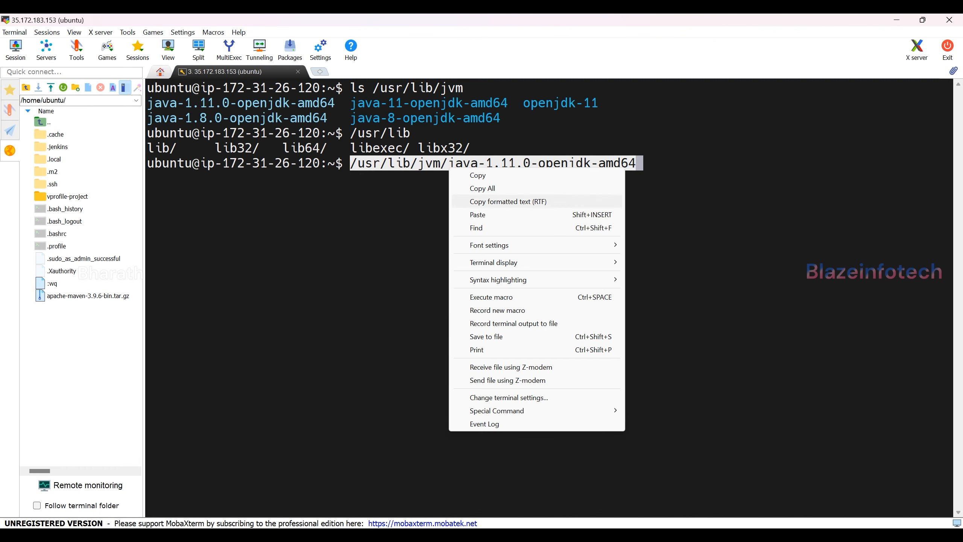
pyautogui.click(478, 176)
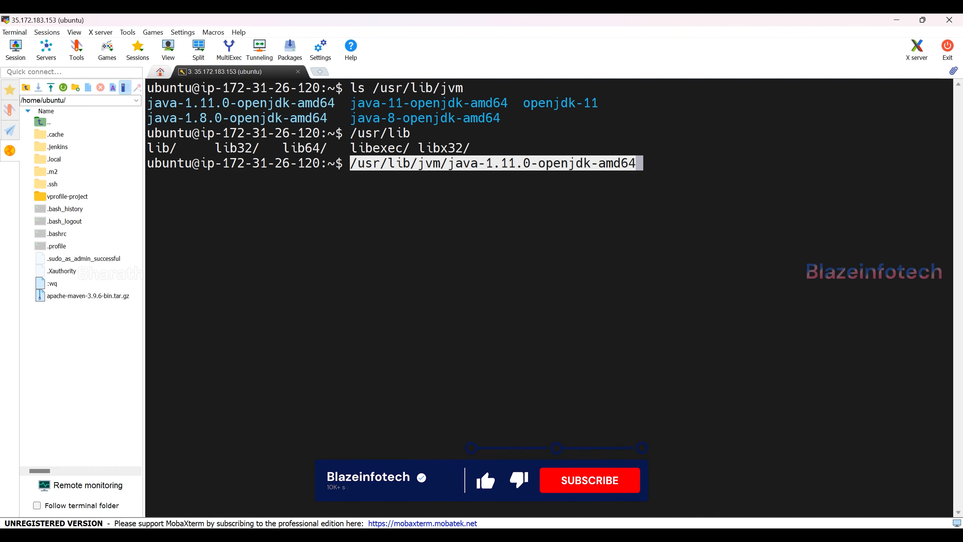
pyautogui.hotkey('alt', 'Tab')
pyautogui.rightClick(176, 350)
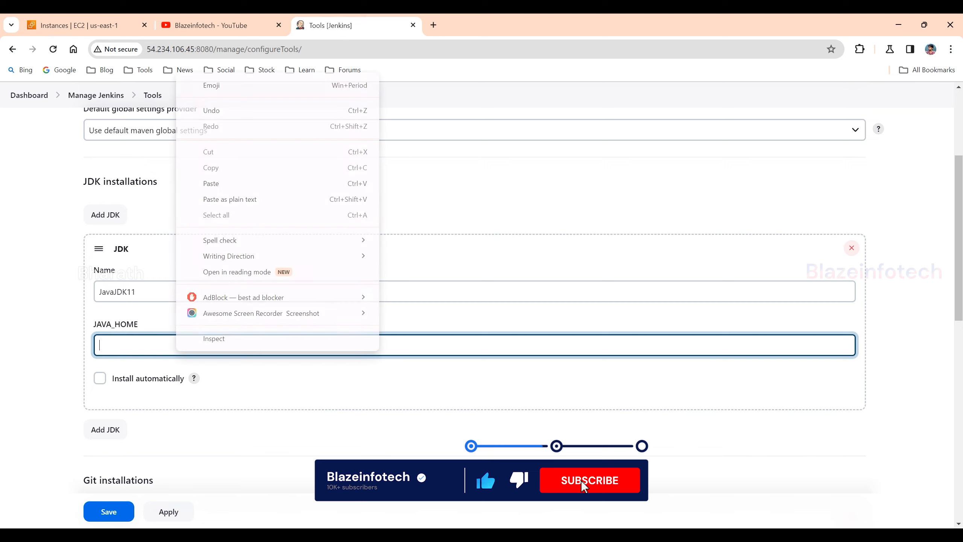
pyautogui.click(211, 184)
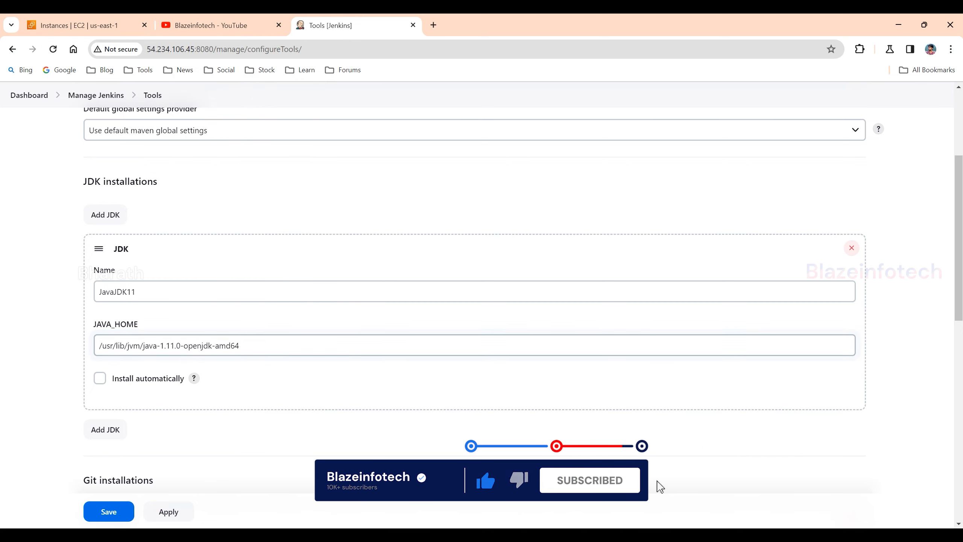
# Add a second JDK installation below the first and name it JavaJDK8.
pyautogui.scroll(-1, 482, 288)
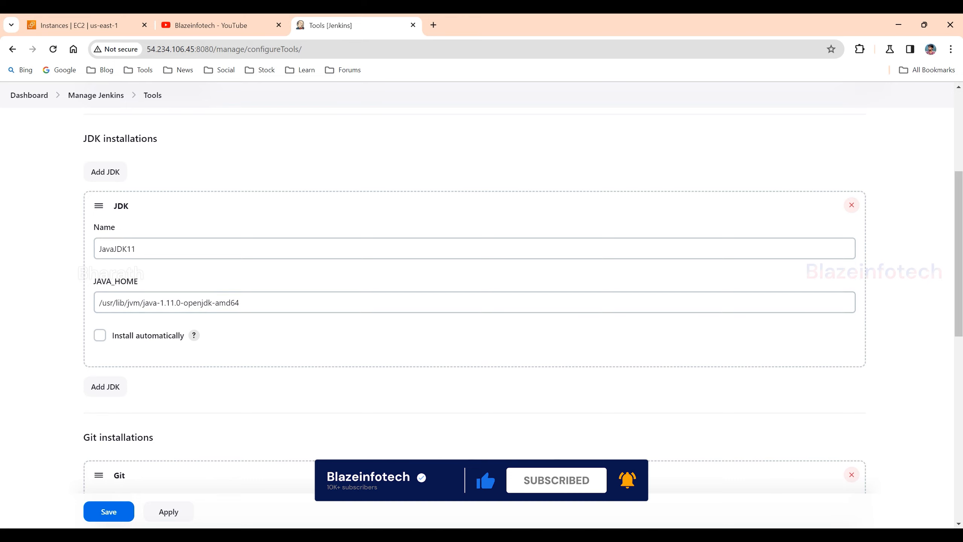
pyautogui.scroll(-1, 482, 296)
pyautogui.click(106, 333)
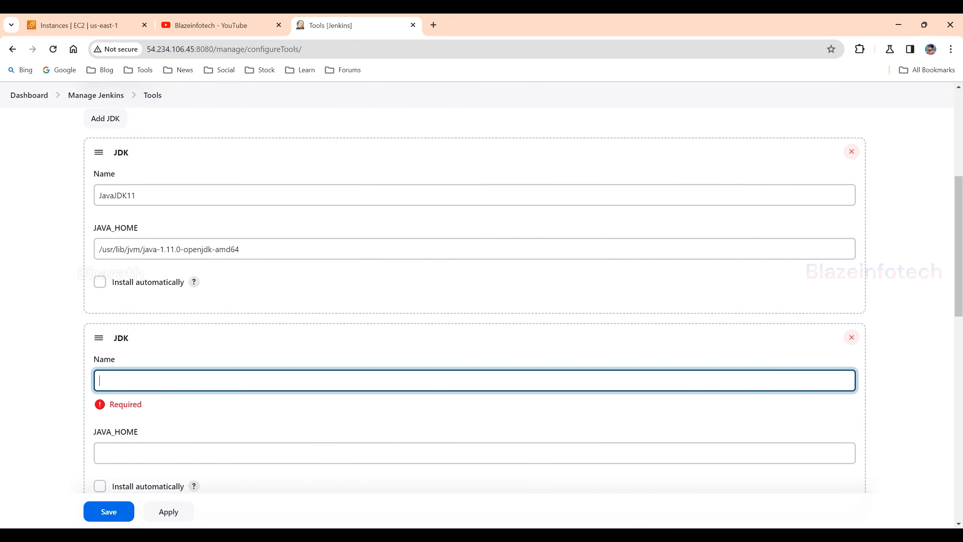
pyautogui.write('Java JDK9')
pyautogui.press('BackSpace')
pyautogui.write('8')
pyautogui.press('Tab')
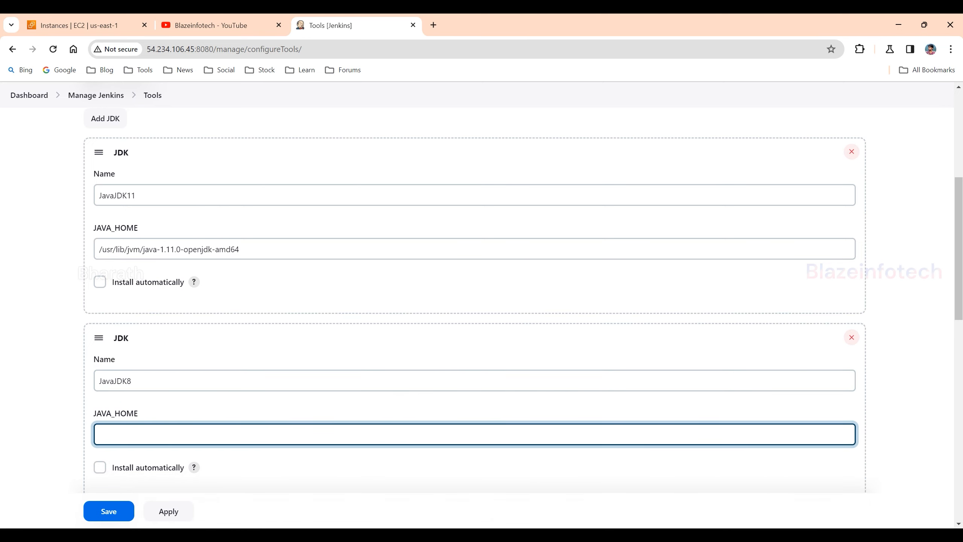
# In the MobaXterm terminal, change the path at the prompt to /usr/lib/jvm/java-1.8.0-openjdk-amd64.
pyautogui.hotkey('alt', 'Tab')
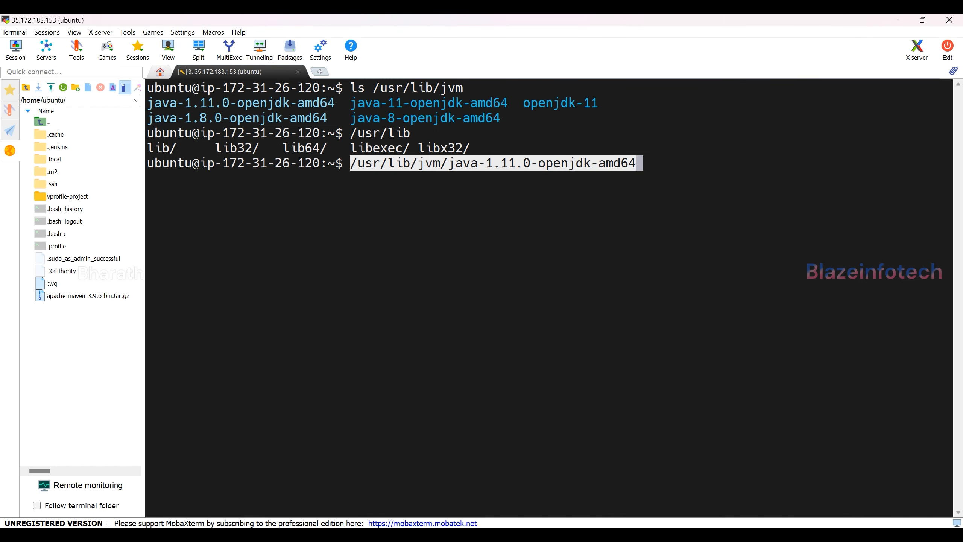
pyautogui.press('BackSpace')
pyautogui.press('BackSpace')
pyautogui.press('BackSpace')
pyautogui.press('BackSpace')
pyautogui.press('BackSpace')
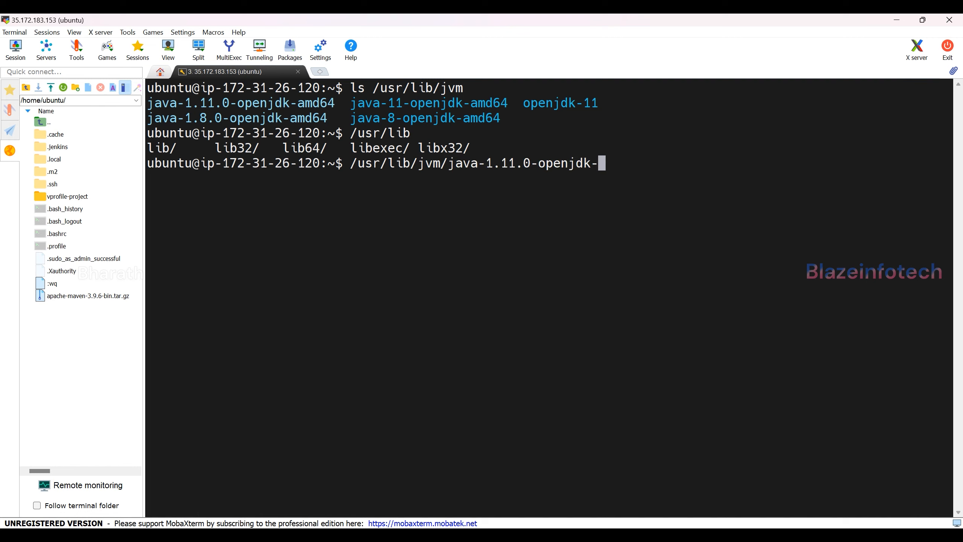
pyautogui.press('BackSpace')
pyautogui.press('BackSpace')
pyautogui.press('BackSpace')
pyautogui.press('BackSpace')
pyautogui.press('BackSpace')
pyautogui.press('BackSpace')
pyautogui.press('BackSpace')
pyautogui.press('BackSpace')
pyautogui.press('BackSpace')
pyautogui.press('BackSpace')
pyautogui.press('BackSpace')
pyautogui.press('BackSpace')
pyautogui.press('BackSpace')
pyautogui.press('BackSpace')
pyautogui.press('BackSpace')
pyautogui.press('BackSpace')
pyautogui.write('-')
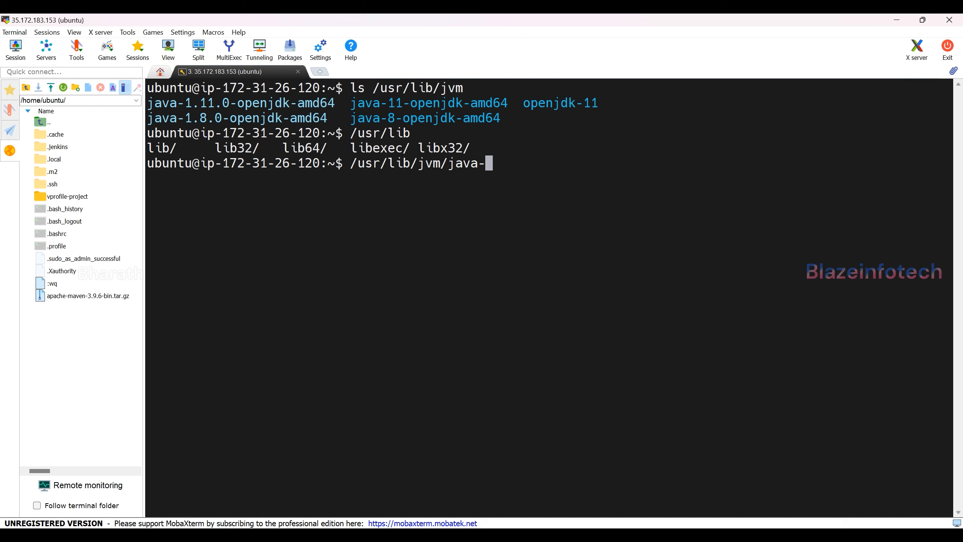
pyautogui.write('1.8')
pyautogui.press('Tab')
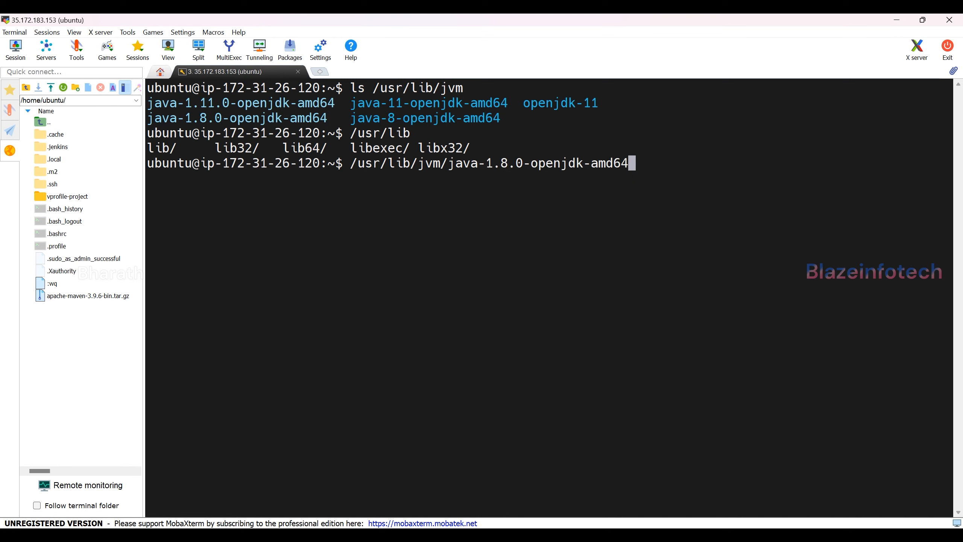
# Copy the path /usr/lib/jvm/java-1.8.0-openjdk-amd64 from the terminal into the JAVA_HOME of JavaJDK8 in Jenkins.
pyautogui.moveTo(950, 164); pyautogui.dragTo(350, 164)
pyautogui.rightClick(381, 164)
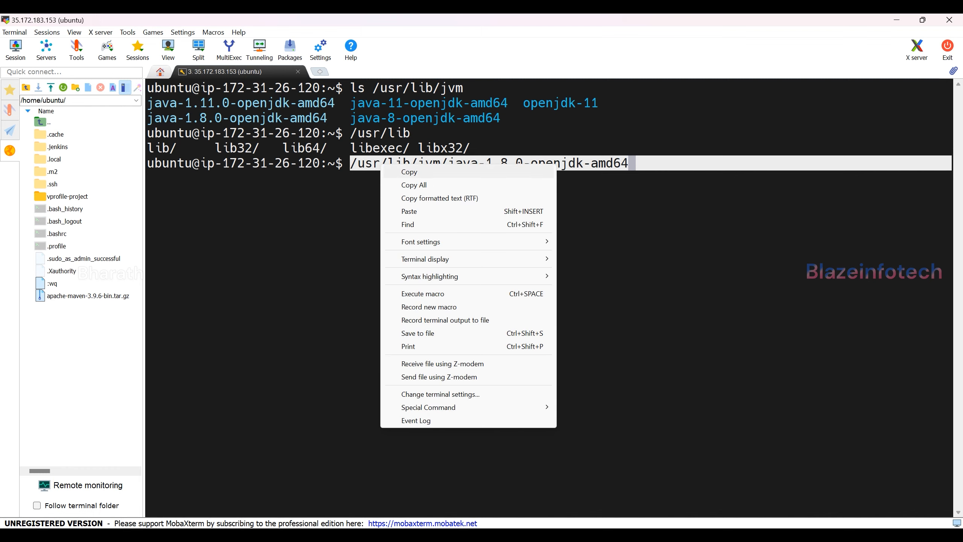
pyautogui.click(409, 172)
pyautogui.hotkey('alt', 'Tab')
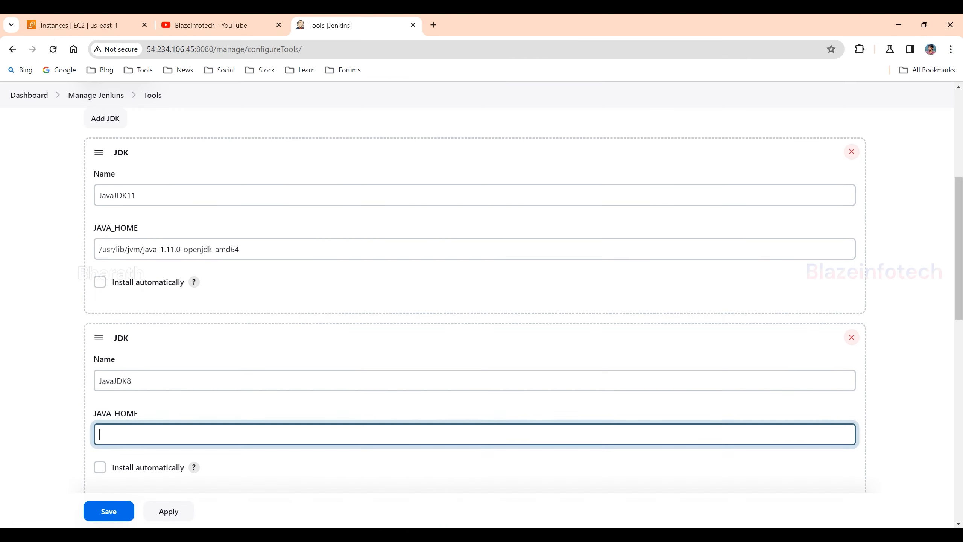
pyautogui.rightClick(187, 427)
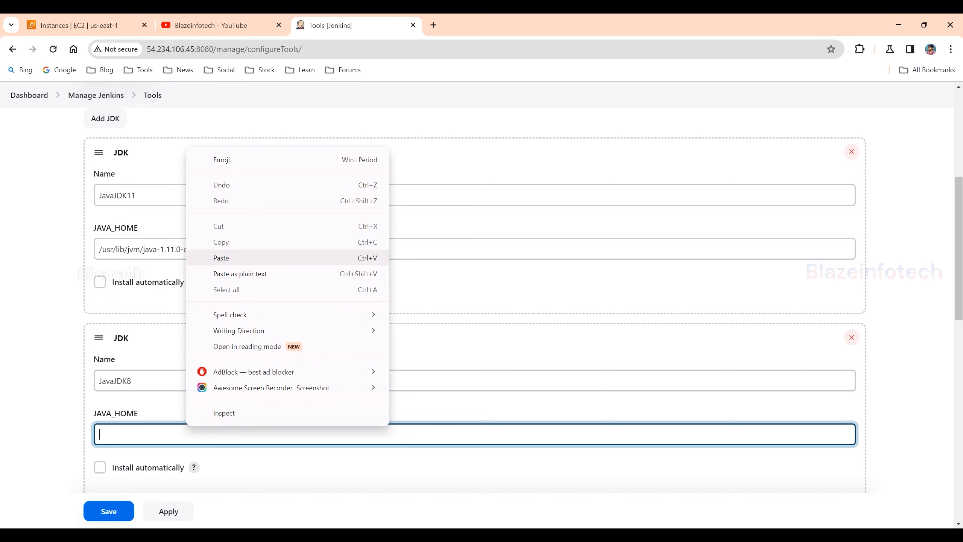
pyautogui.click(221, 257)
pyautogui.scroll(-2, 481, 300)
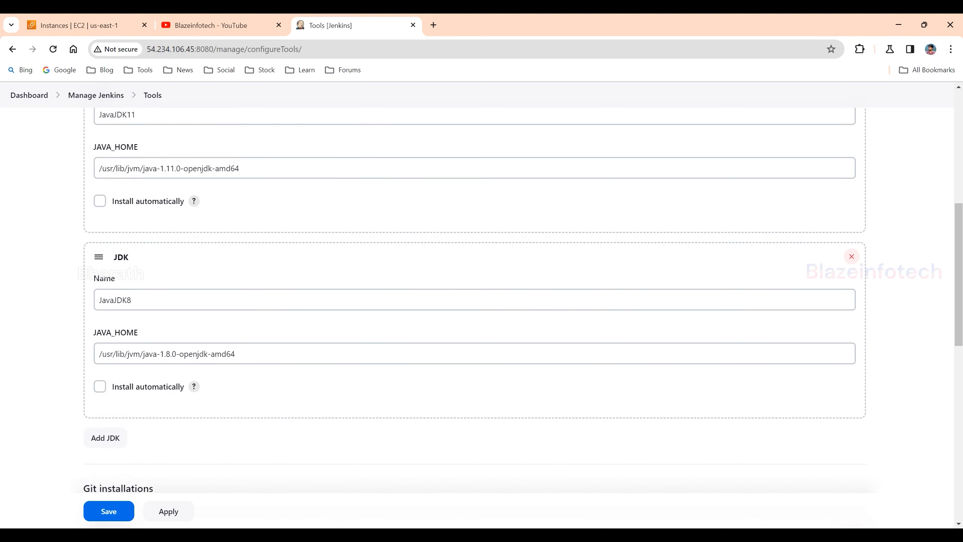
pyautogui.scroll(2, 482, 300)
pyautogui.scroll(-1, 482, 300)
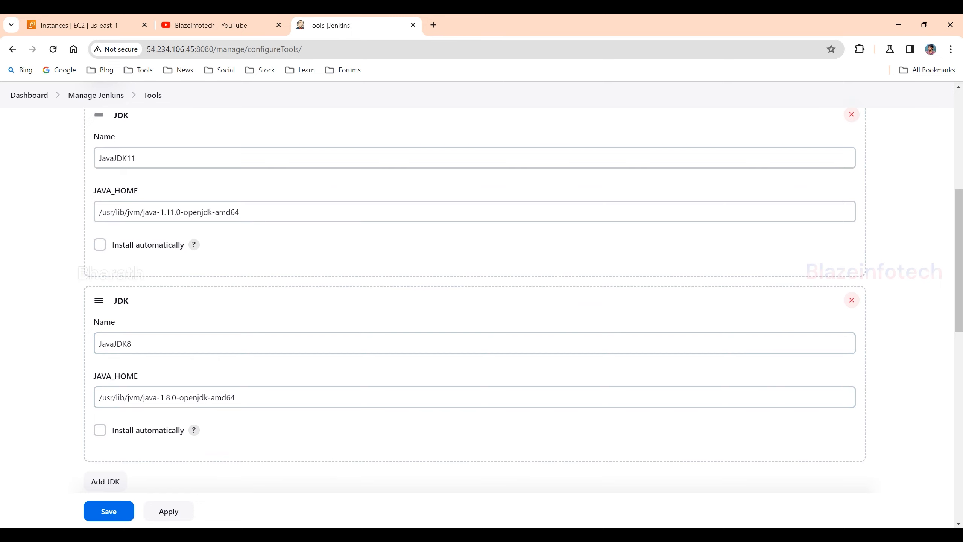
pyautogui.scroll(-5, 482, 300)
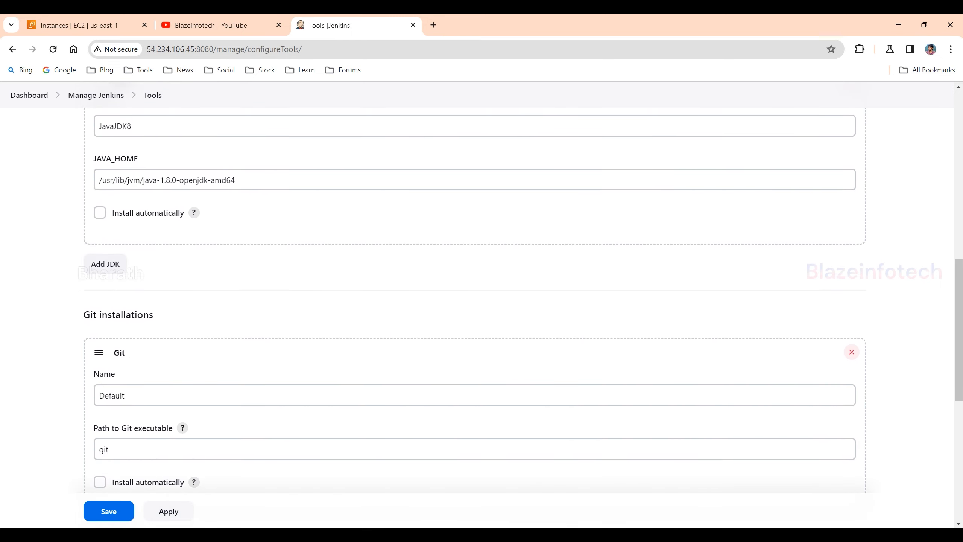
pyautogui.click(105, 265)
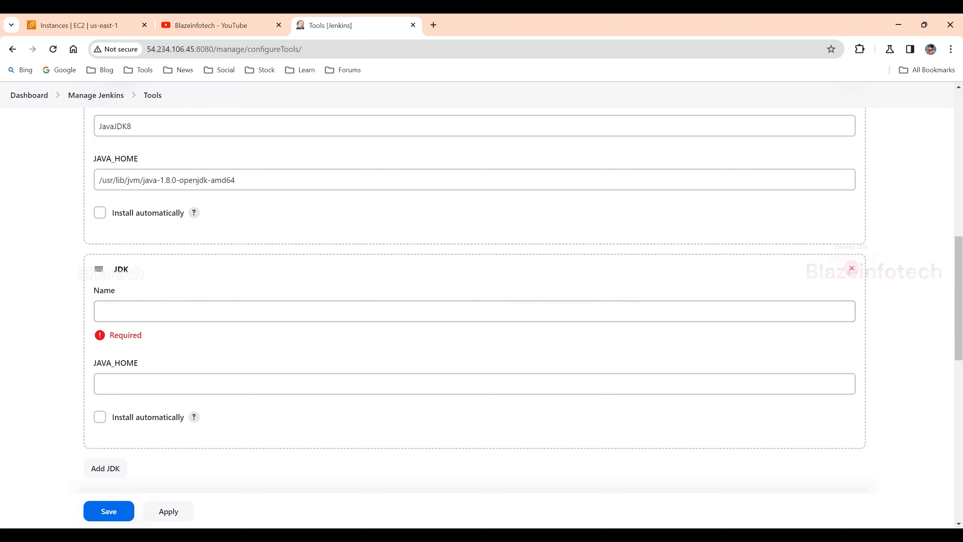
pyautogui.click(852, 268)
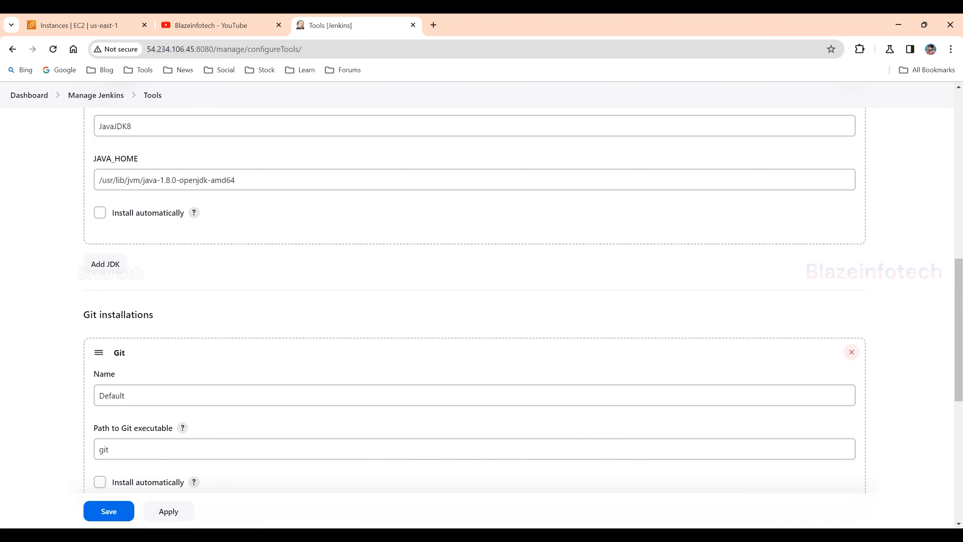
pyautogui.hotkey('alt', 'Tab')
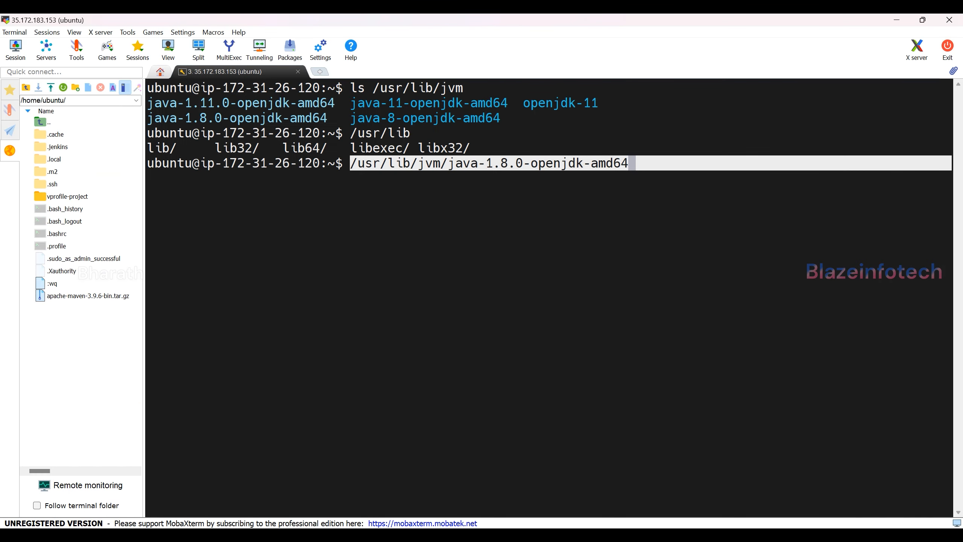
pyautogui.hotkey('alt', 'Tab')
# Review the JavaJDK11 and JavaJDK8 entries on the Tools page and save the configuration.
pyautogui.scroll(-3, 474, 304)
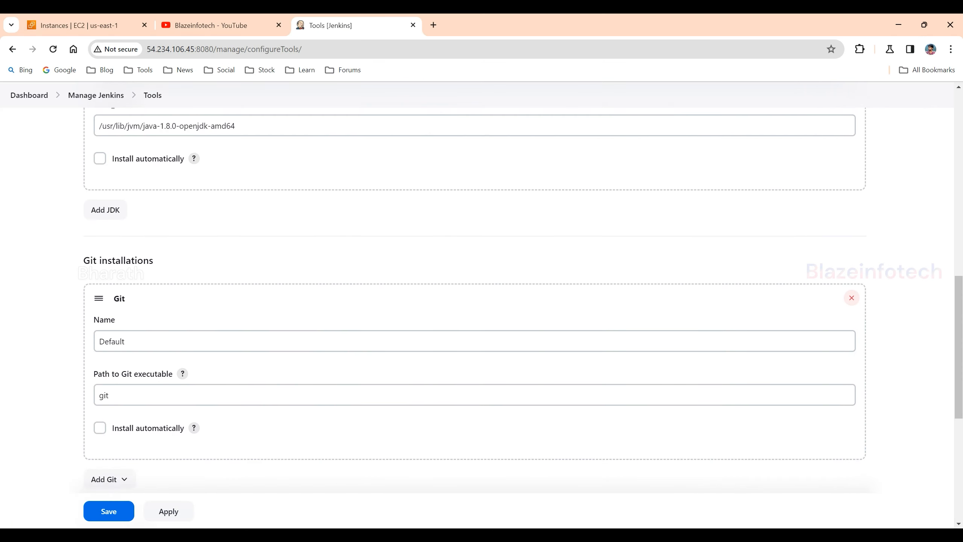
pyautogui.scroll(-6, 474, 304)
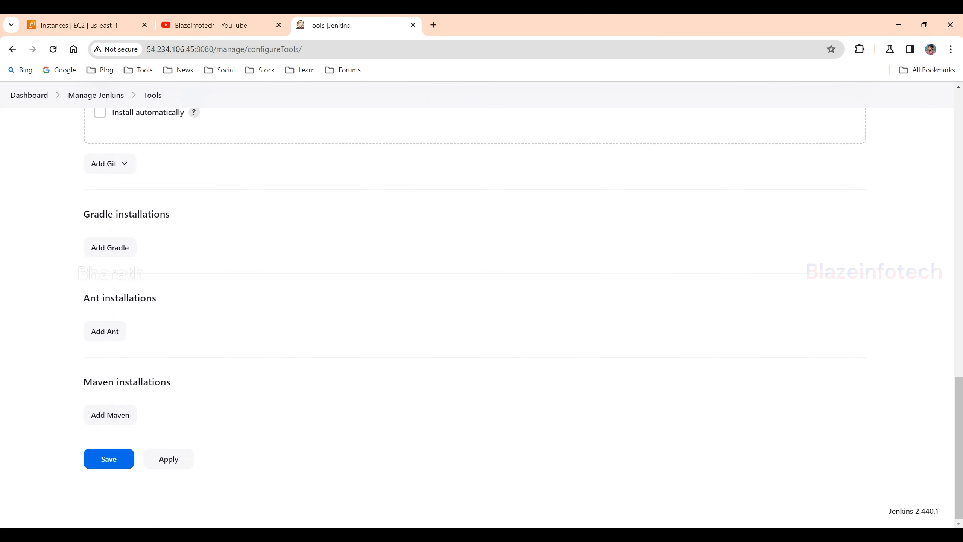
pyautogui.scroll(20, 474, 303)
pyautogui.scroll(-14, 475, 303)
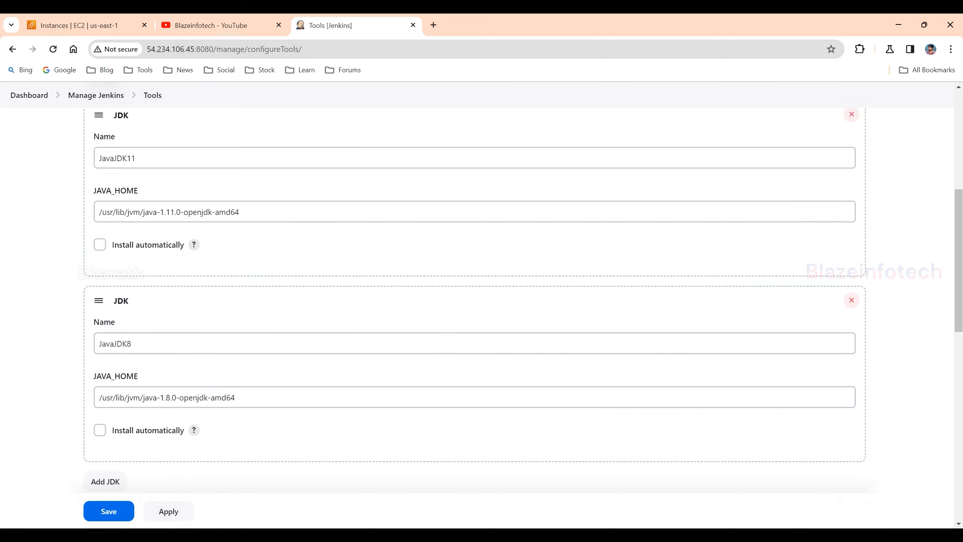
pyautogui.scroll(10, 475, 304)
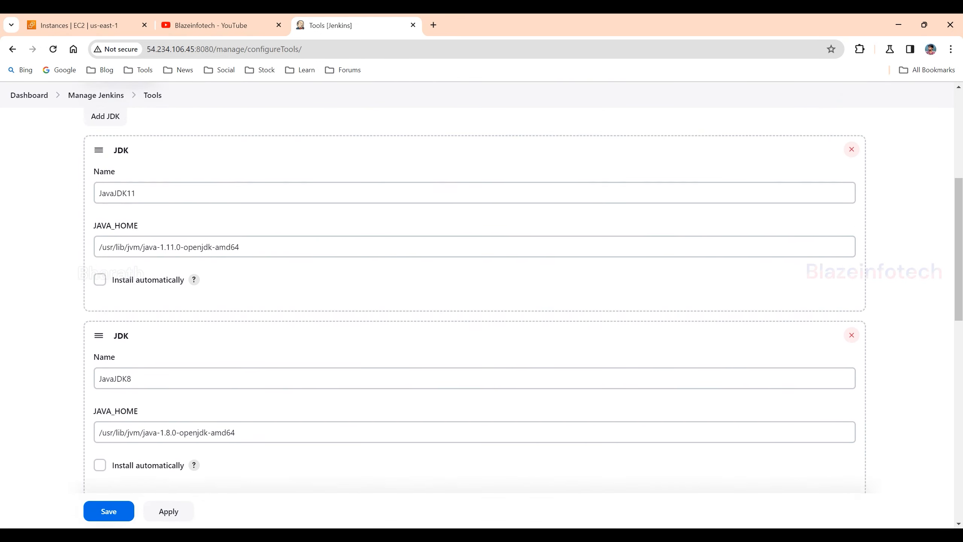
pyautogui.scroll(-1, 474, 304)
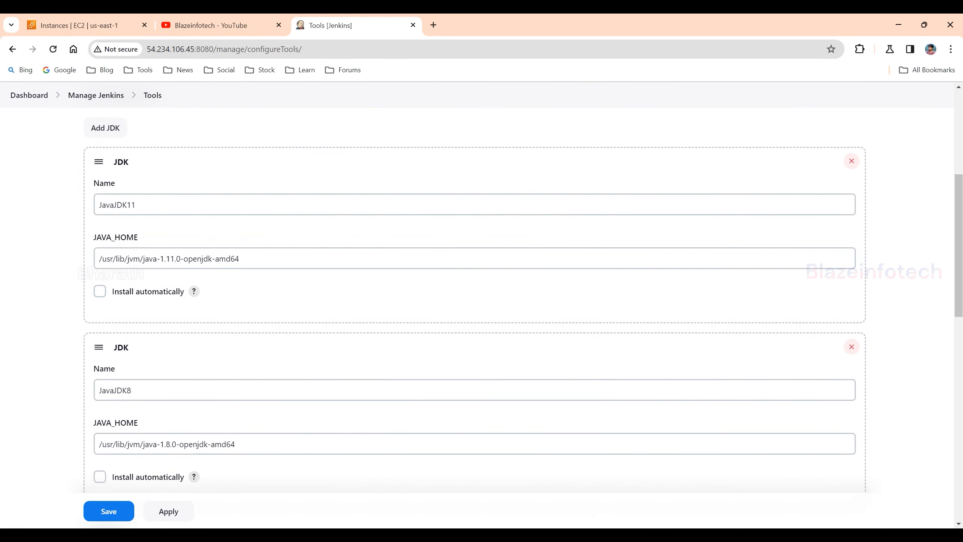
pyautogui.click(109, 511)
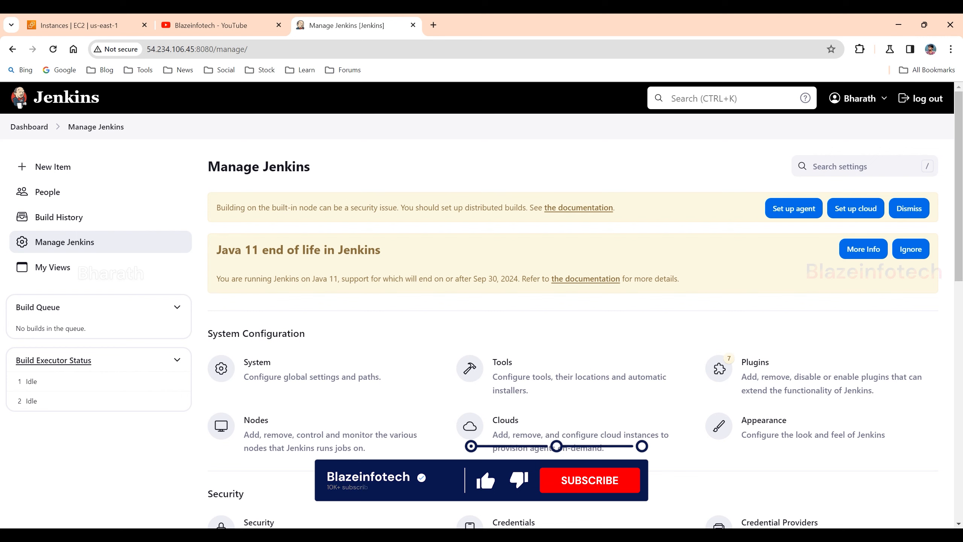
# Reopen the Tools configuration and expand the JDK installations to check the saved names and JAVA_HOME paths.
pyautogui.click(531, 372)
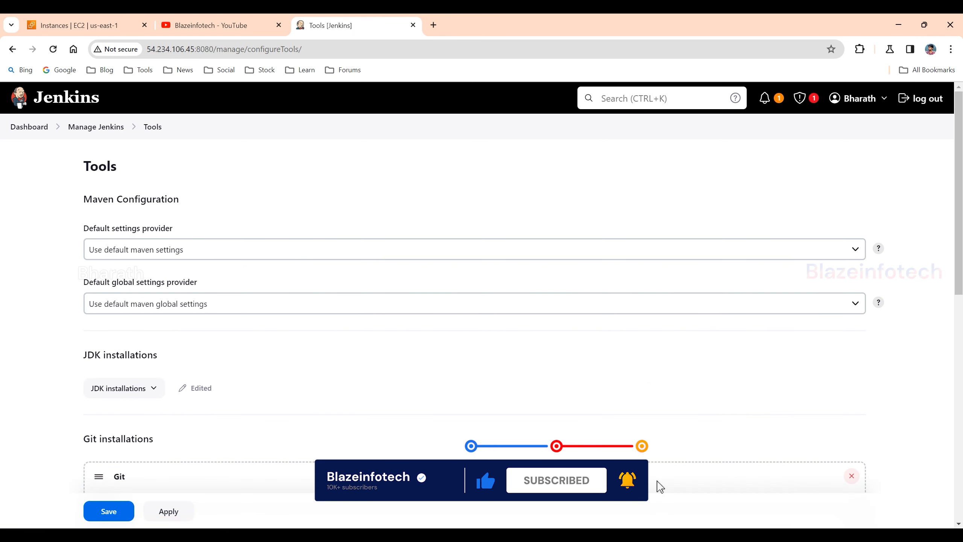
pyautogui.scroll(-4, 667, 482)
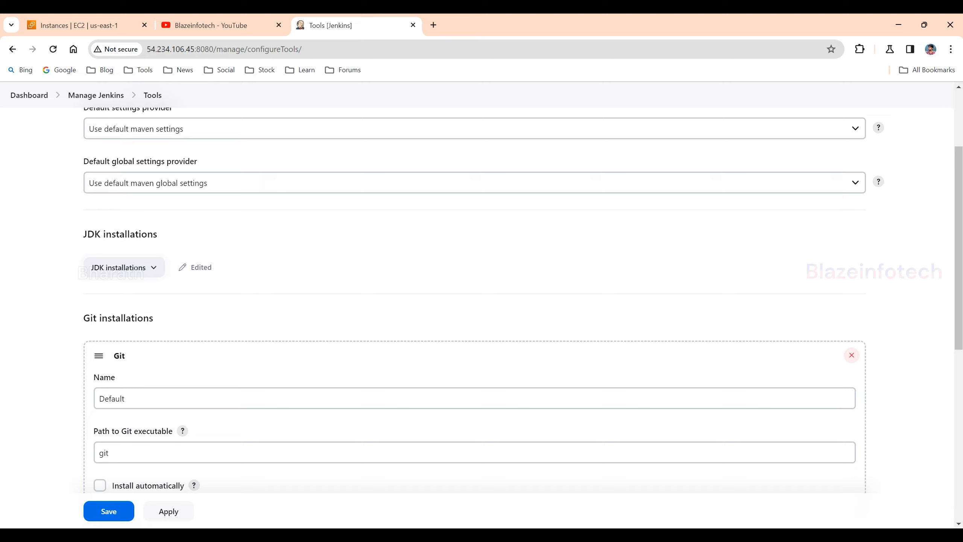
pyautogui.click(124, 268)
pyautogui.scroll(-1, 477, 300)
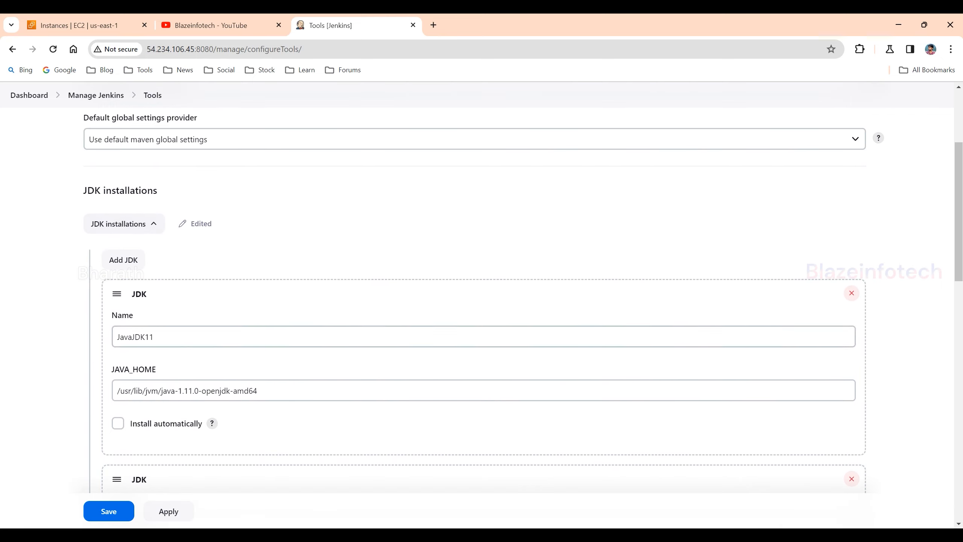
pyautogui.scroll(-5, 477, 303)
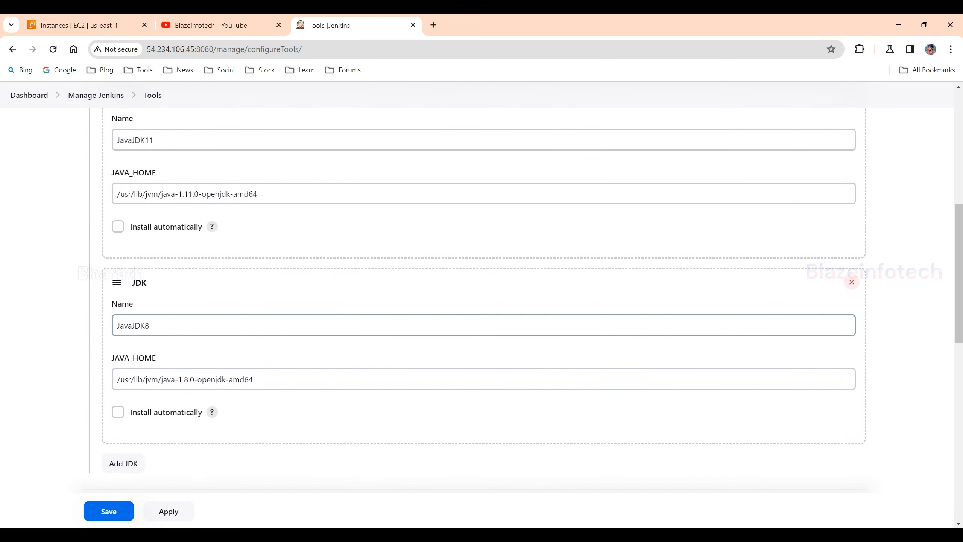
pyautogui.doubleClick(149, 325)
pyautogui.click(154, 140)
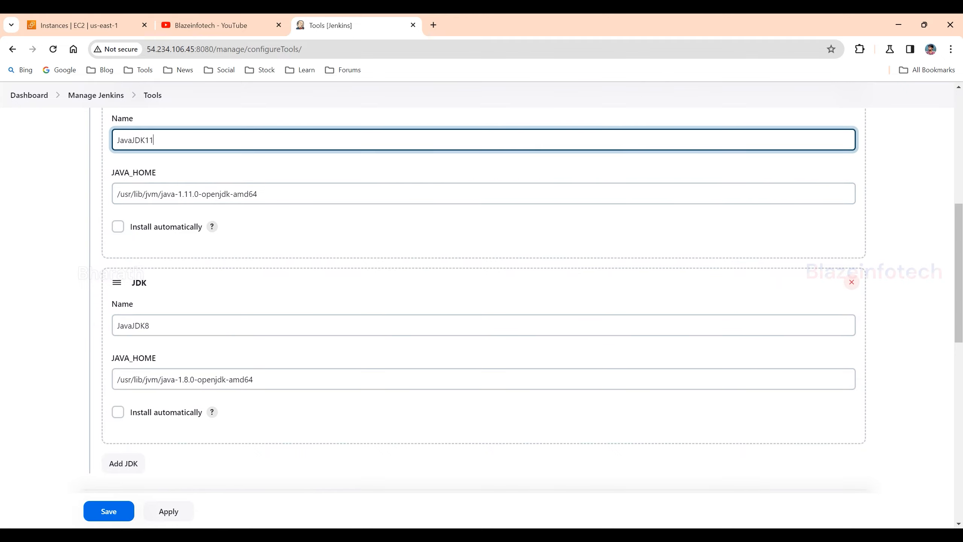
# Look over the whole Tools page, from the Maven configuration through the JDK, Git, Gradle, Ant and Maven installations.
pyautogui.scroll(-3, 476, 303)
pyautogui.scroll(8, 477, 304)
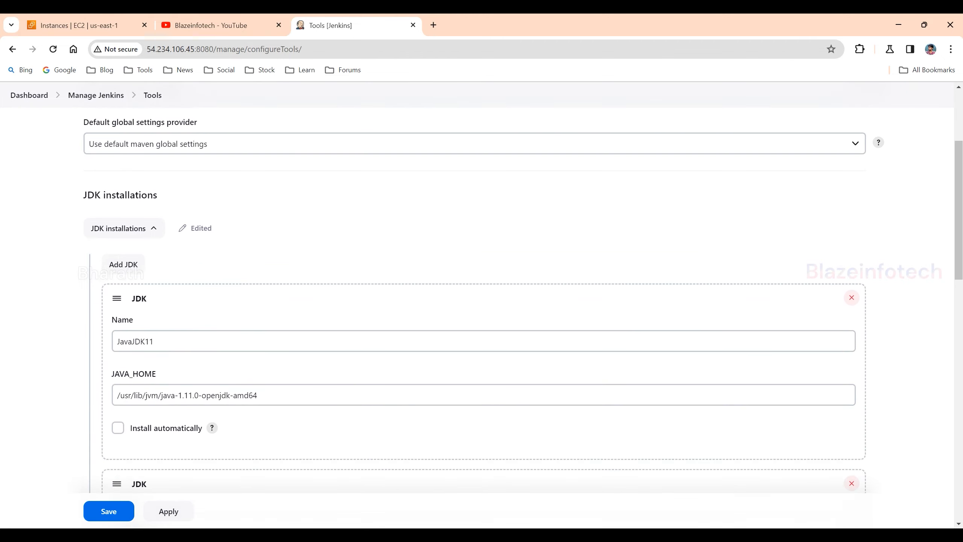
pyautogui.scroll(4, 476, 304)
pyautogui.scroll(-4, 477, 304)
pyautogui.scroll(3, 477, 304)
pyautogui.scroll(-13, 477, 304)
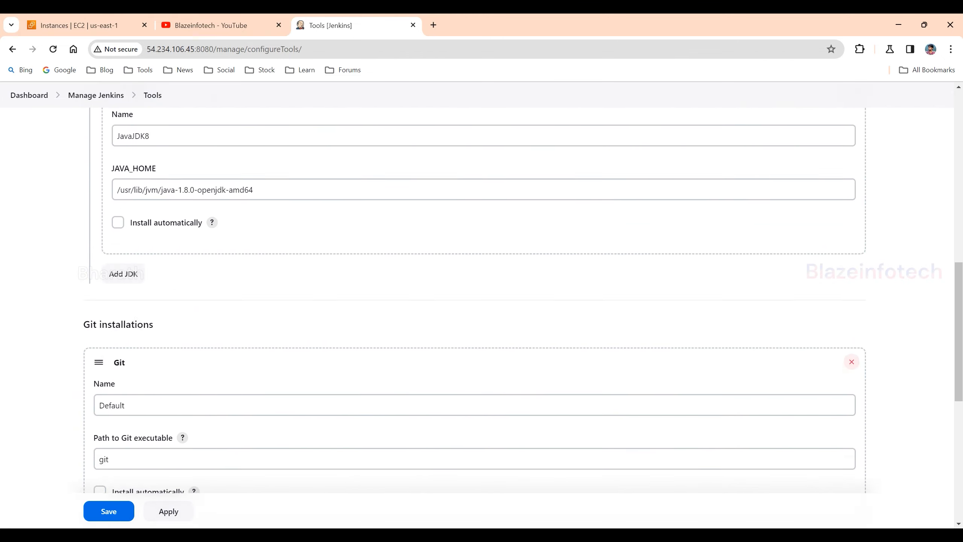
pyautogui.scroll(-10, 477, 304)
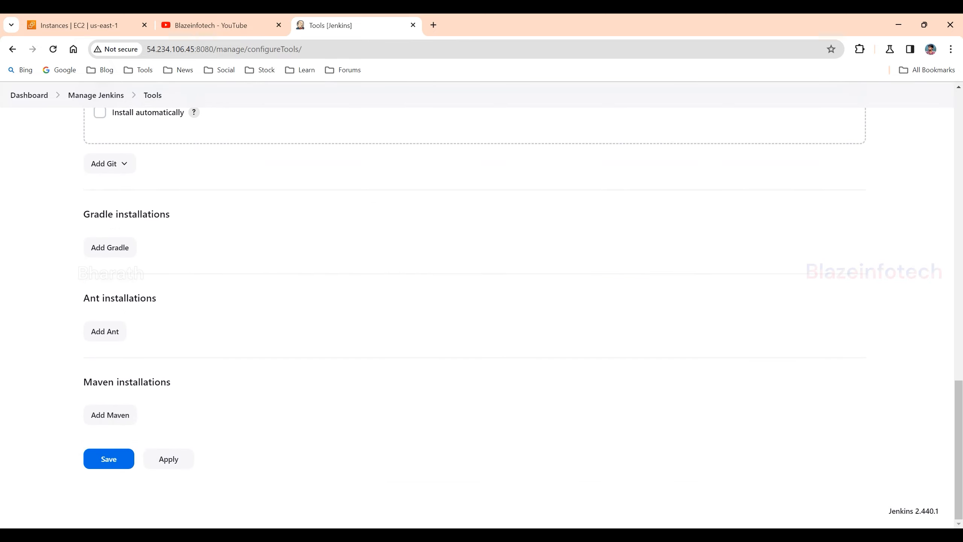
pyautogui.scroll(20, 477, 304)
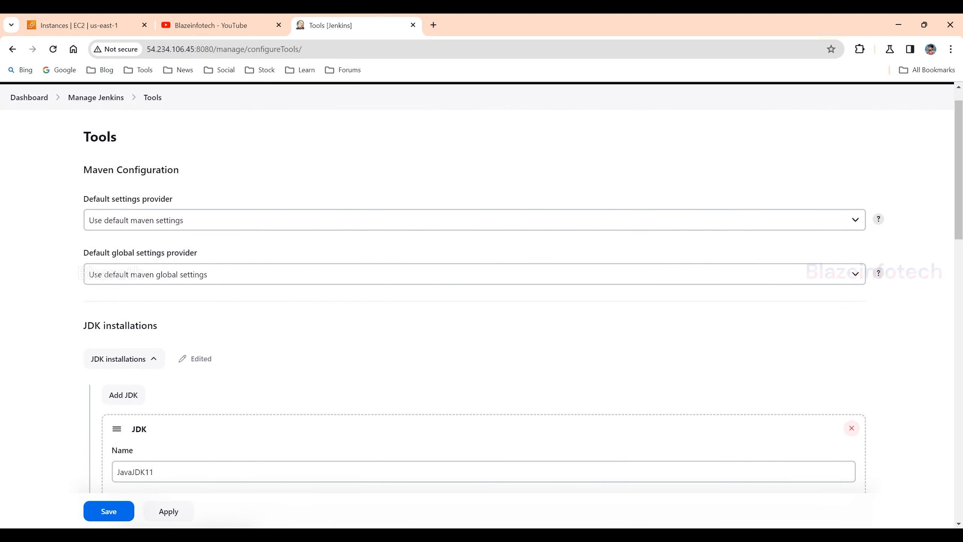
pyautogui.scroll(-2, 477, 304)
pyautogui.scroll(3, 477, 303)
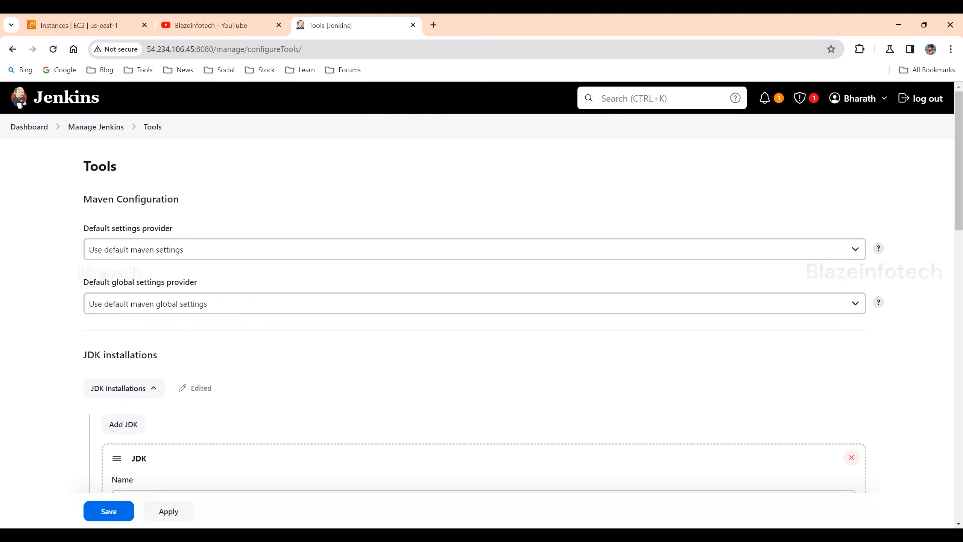